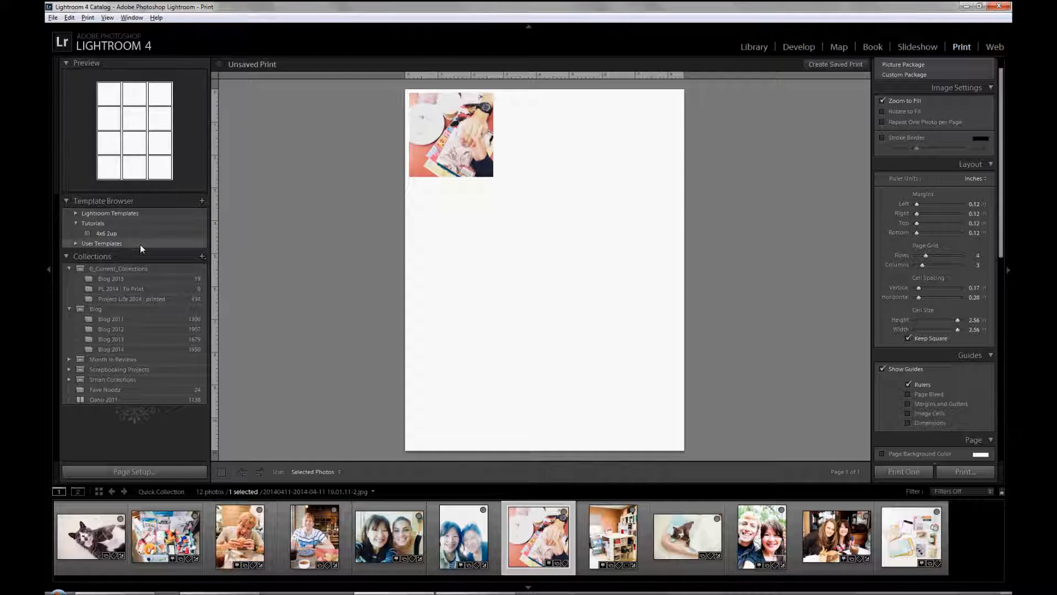
Show the context menu for User Templates in the Template Browser.
right_click(140, 244)
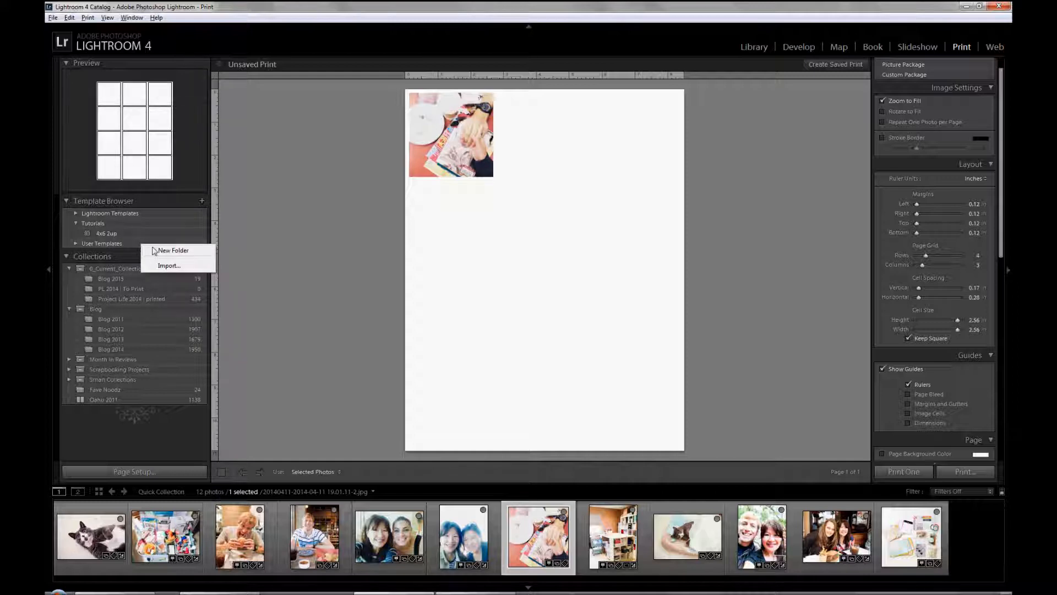
Import the 12-up squares border .lrtemplate file from the 0_ToPrint folder.
left_click(168, 265)
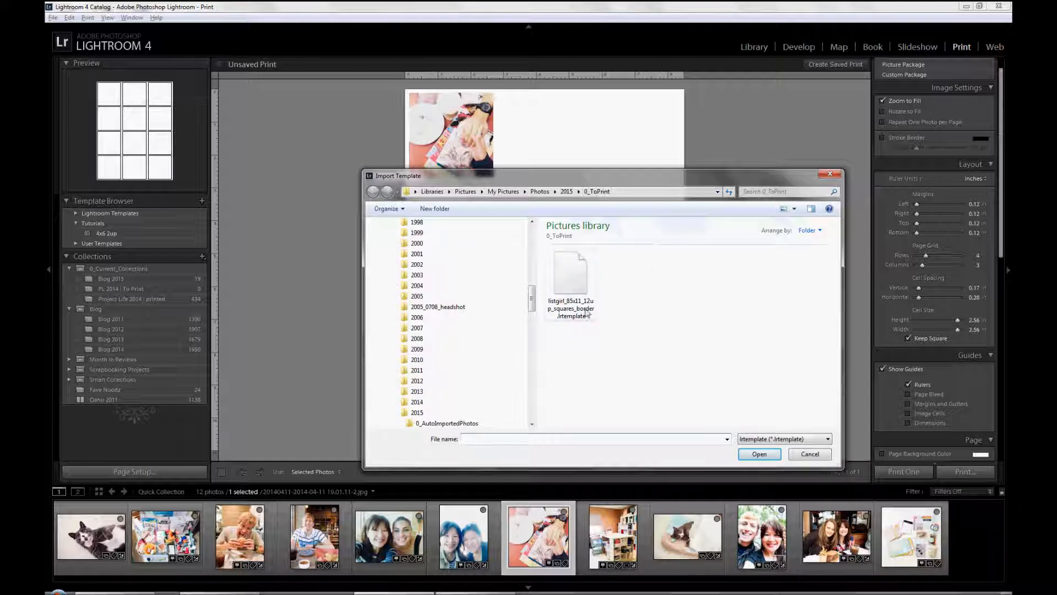
left_click(588, 283)
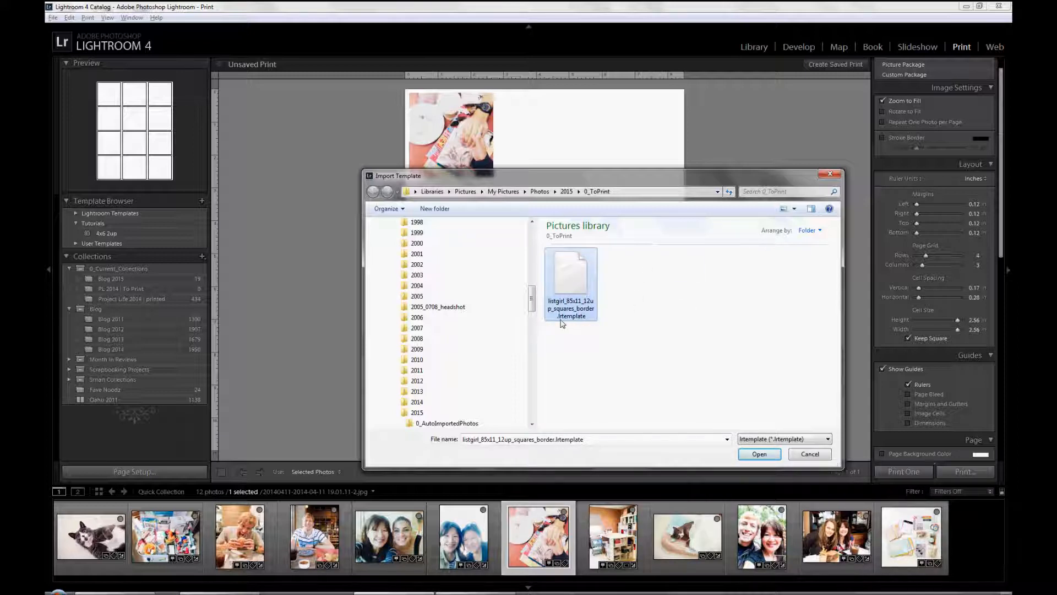
mouse_move(572, 286)
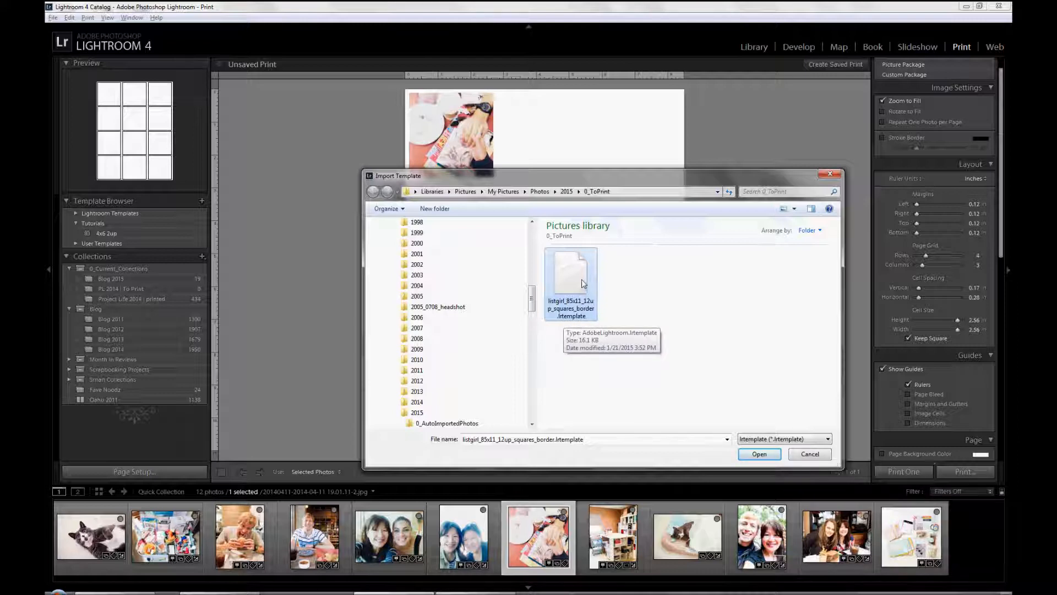
left_click(760, 453)
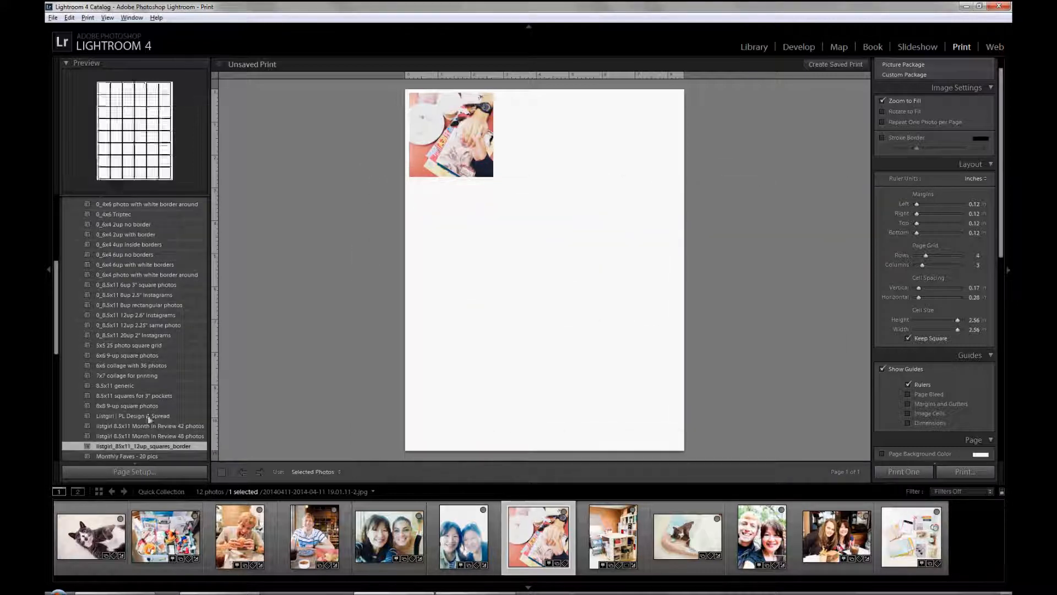
scroll(156, 331, "down", 5)
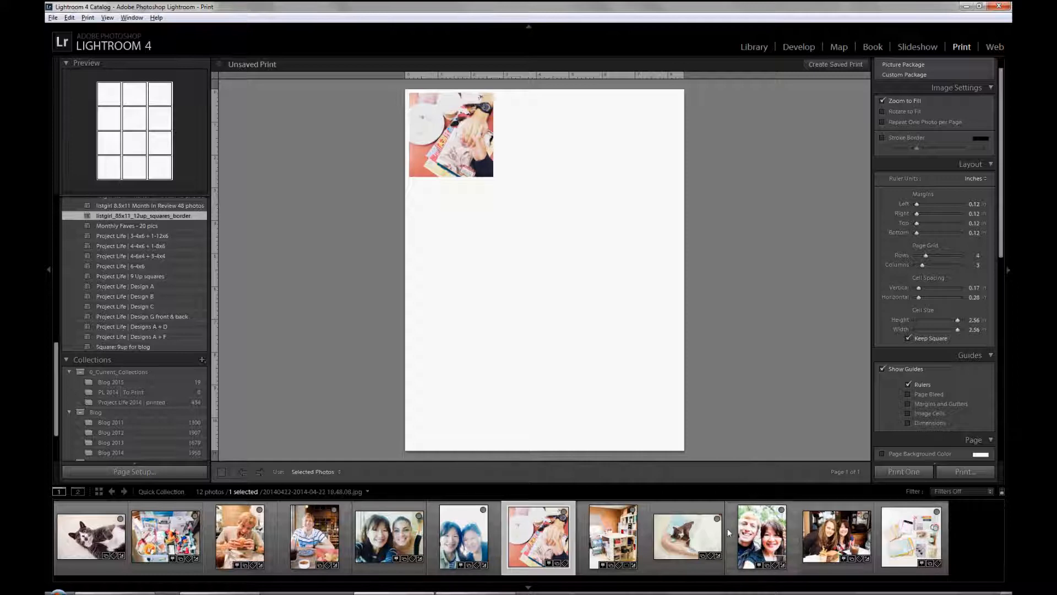
Select all 12 filmstrip photos, cat first through last, to fill the 3x4 grid.
left_click(90, 537)
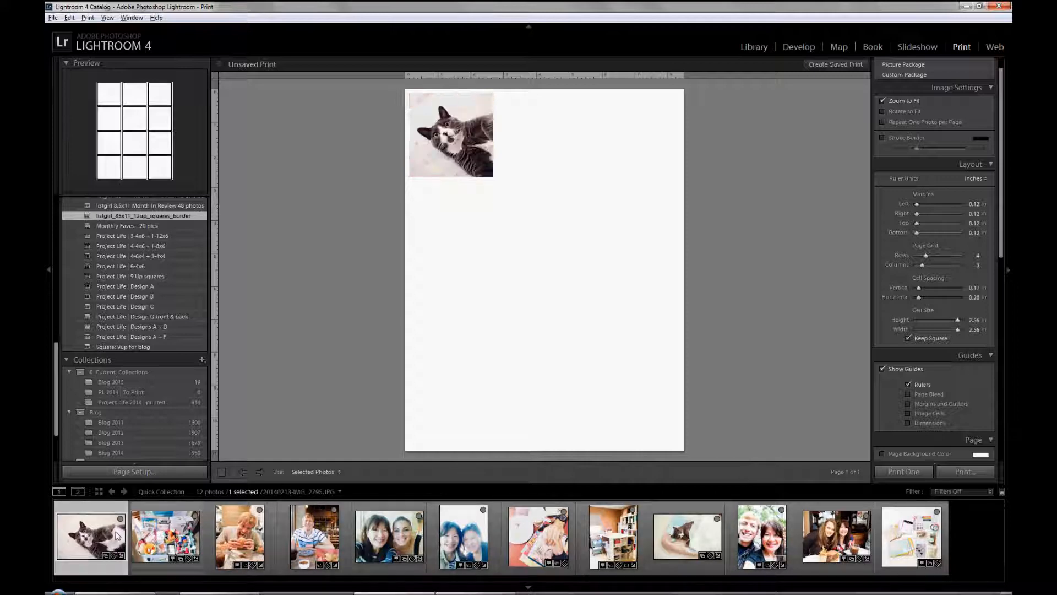
left_click(913, 537, "shift")
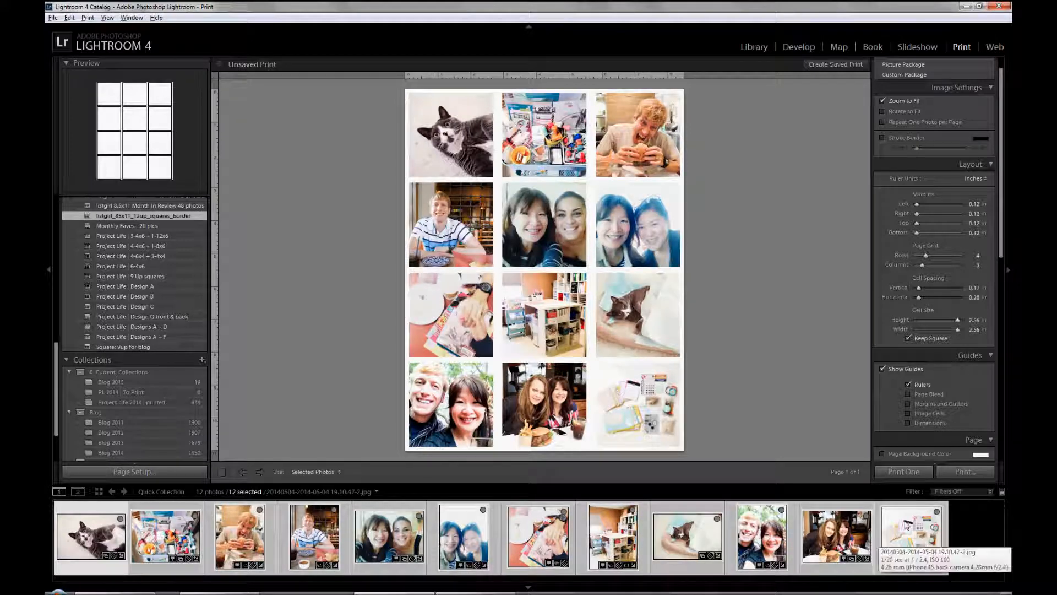